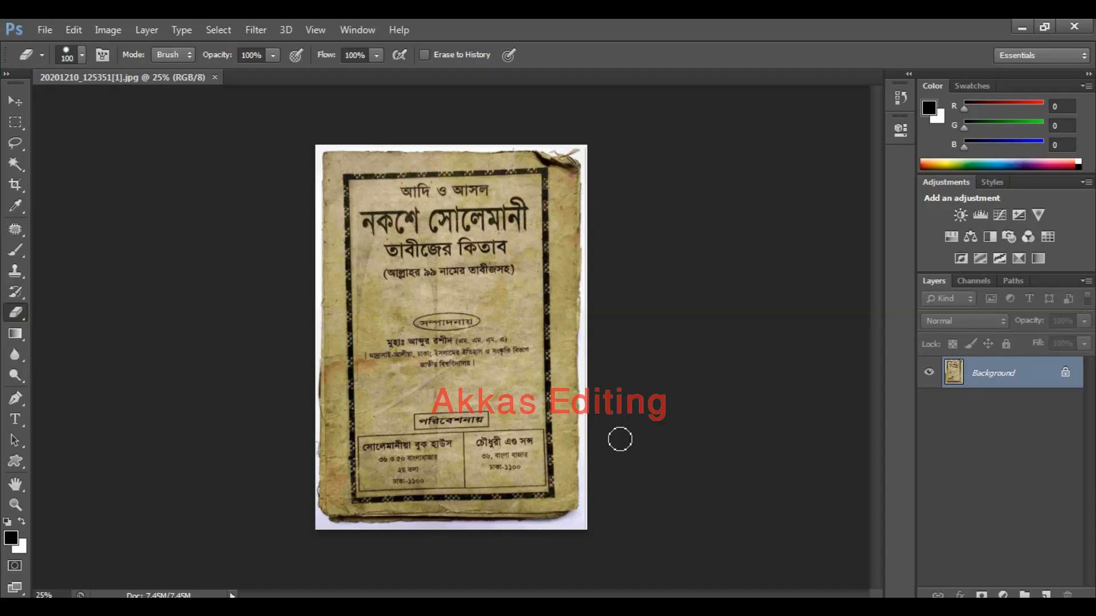
# Open the Color Range selection for the photographed book cover.
pyautogui.hotkey('ctrl', '+')
pyautogui.hotkey('ctrl', '+')
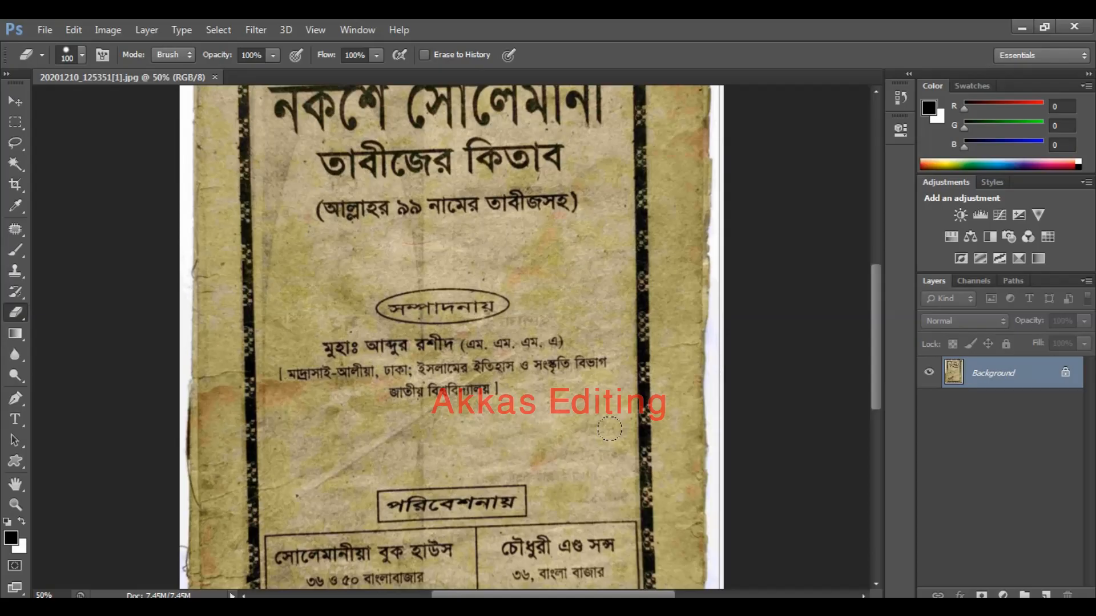
pyautogui.moveTo(508, 192); pyautogui.dragTo(493, 335)
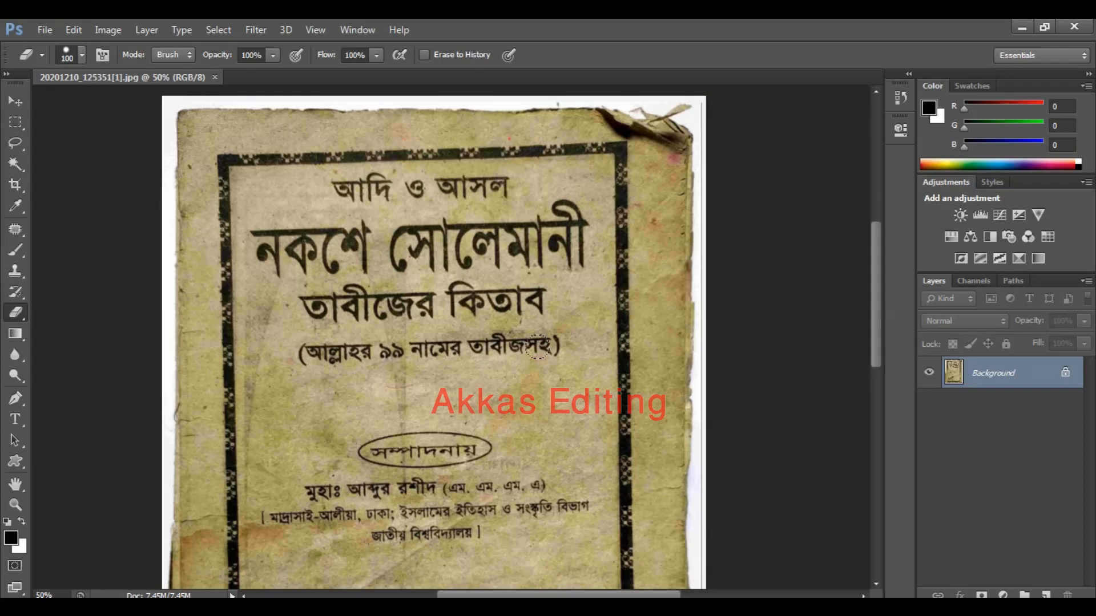
pyautogui.hotkey('ctrl', '-')
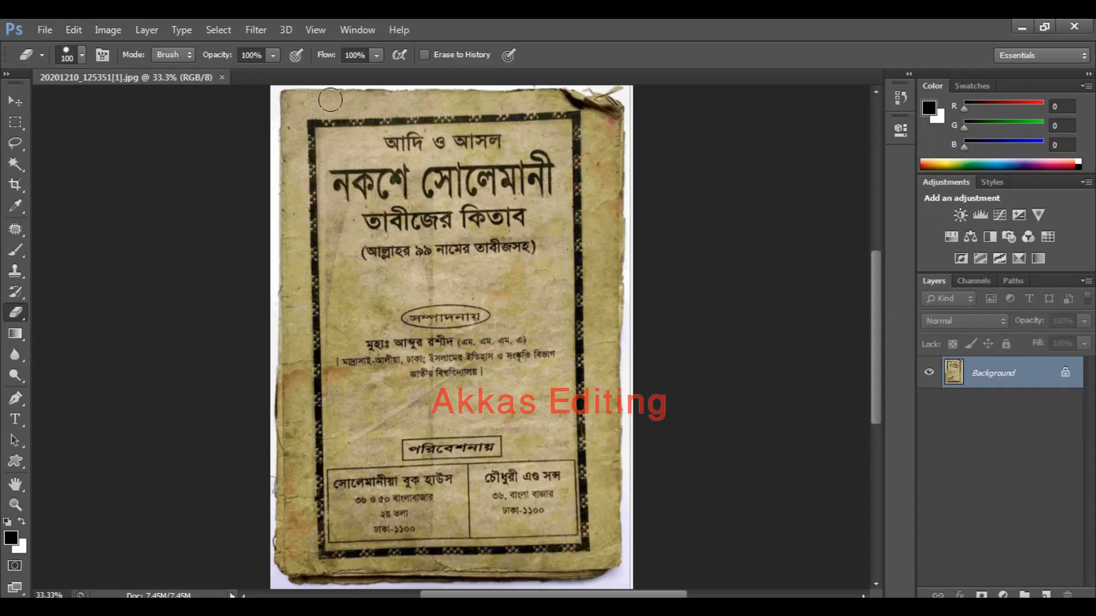
pyautogui.click(219, 30)
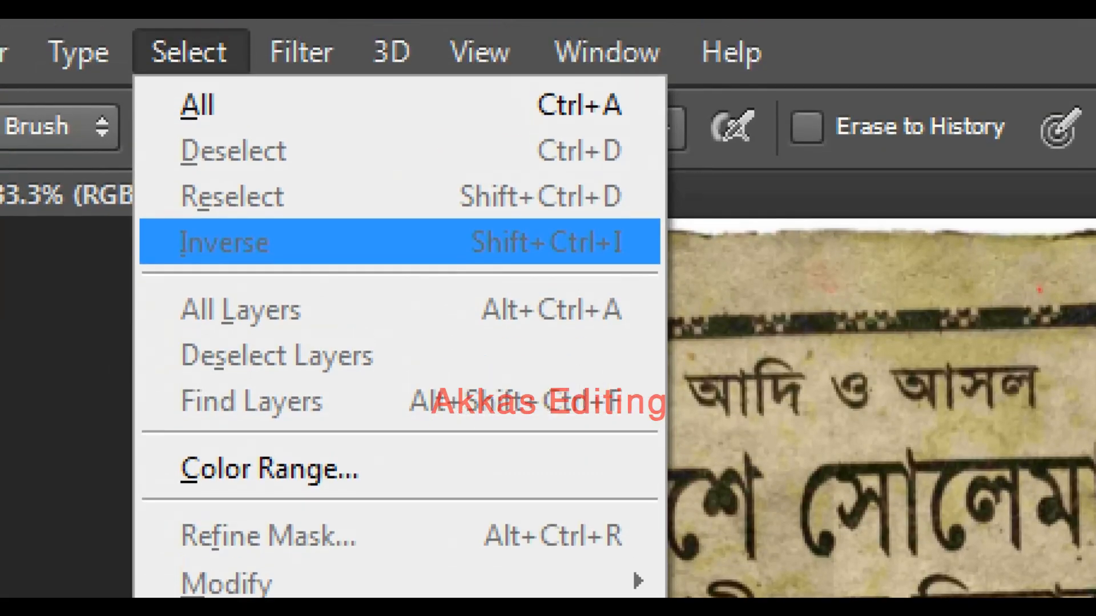
pyautogui.press('Down')
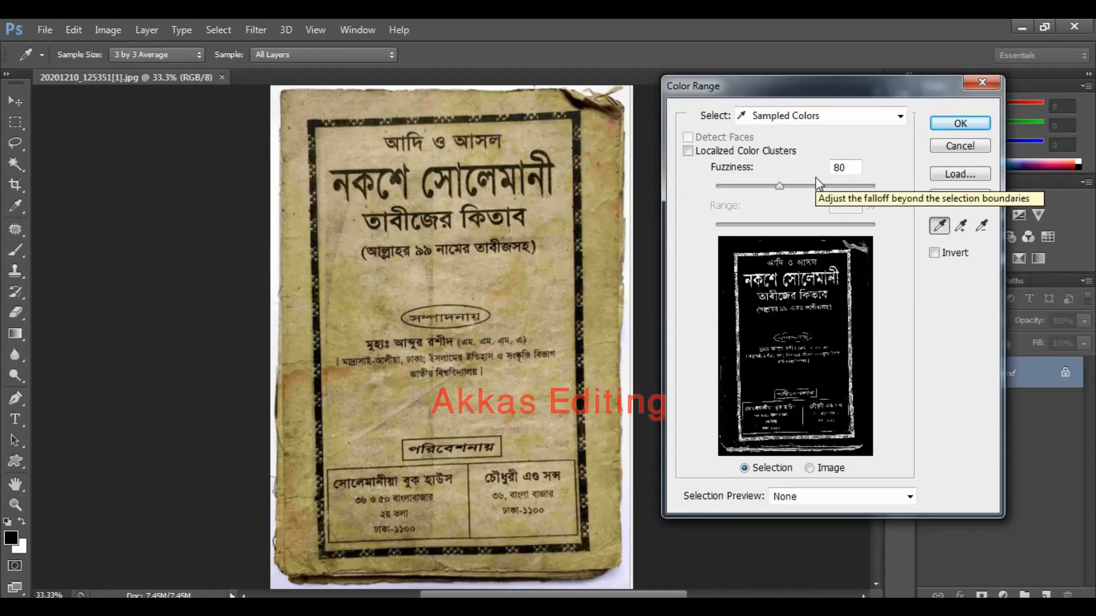
# Try a Fuzziness of 23 with the colour sampled from the yellowed paper.
pyautogui.press('ctrl')
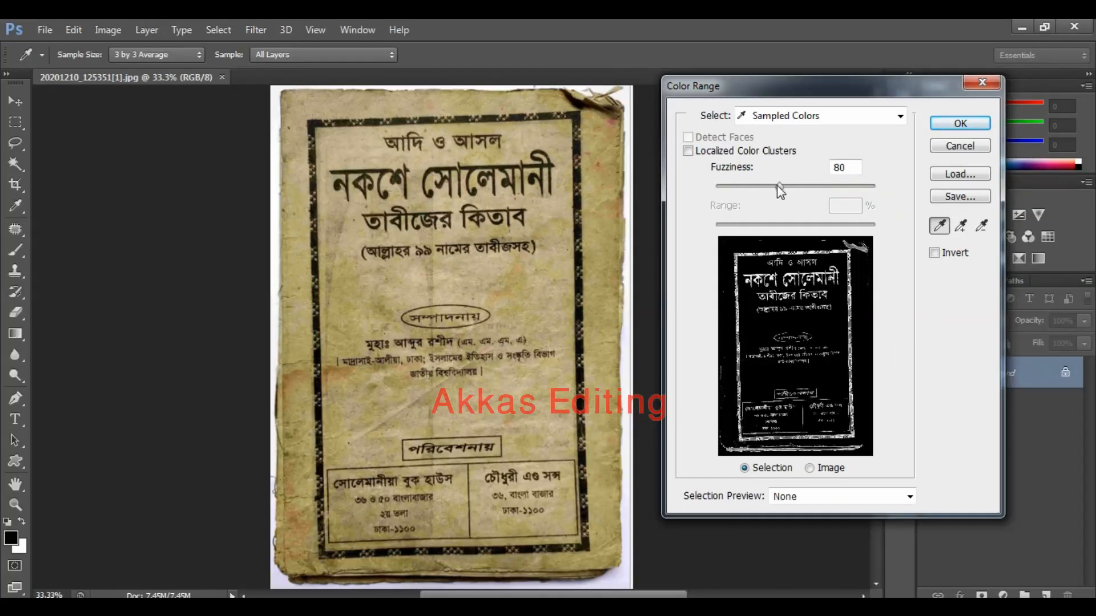
pyautogui.moveTo(784, 216); pyautogui.dragTo(895, 229)
pyautogui.moveTo(816, 192); pyautogui.dragTo(735, 190)
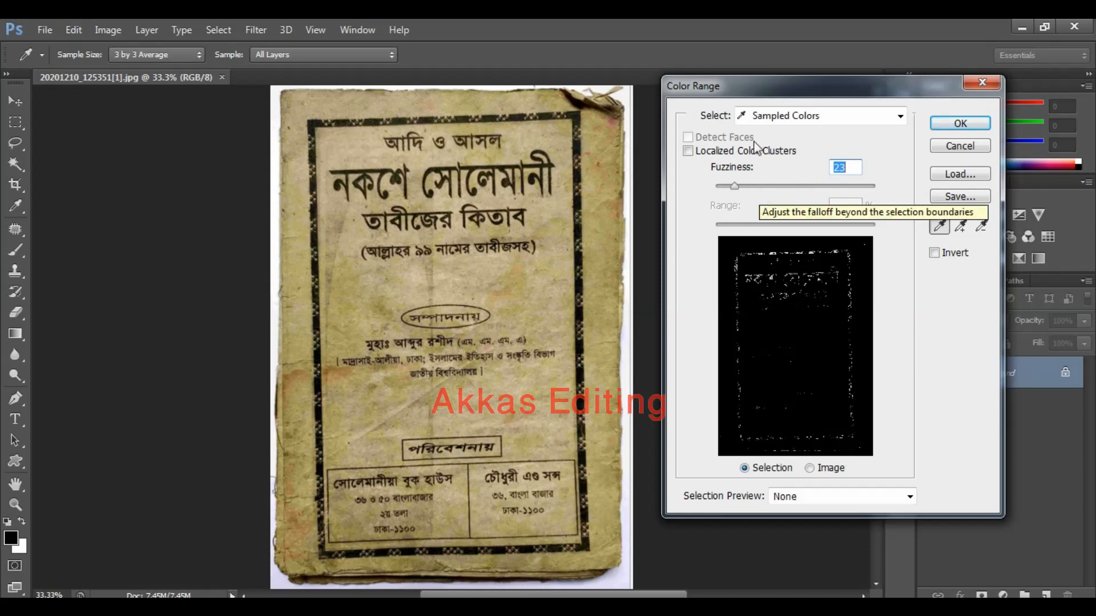
pyautogui.click(530, 300)
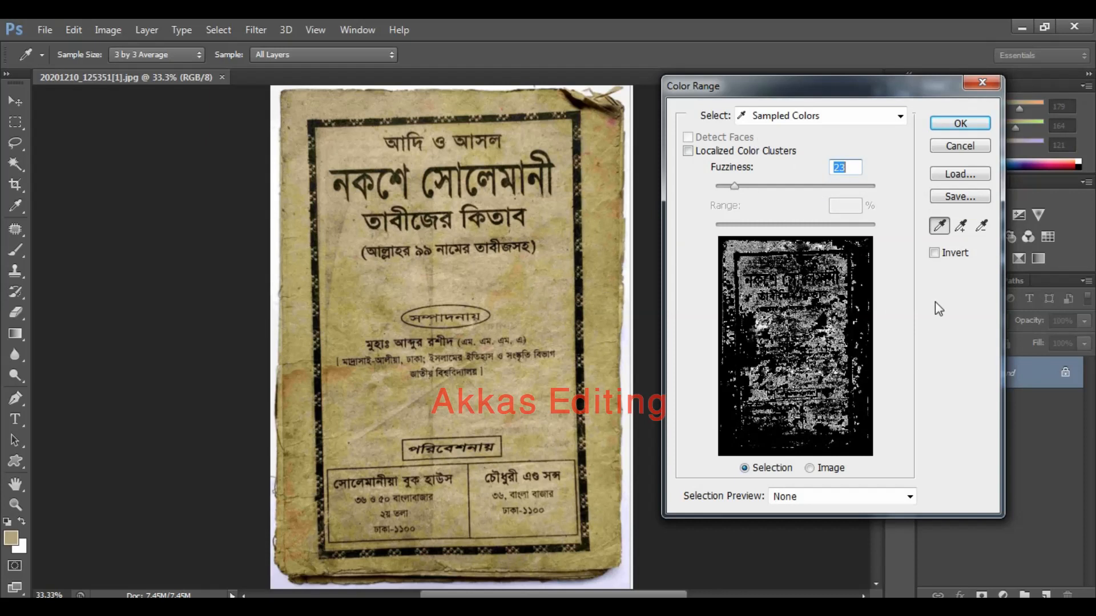
pyautogui.press('ctrl')
pyautogui.press('ctrl')
# Sample the black of the large title lettering, set Fuzziness to 107 and apply the Color Range selection.
pyautogui.click(532, 181)
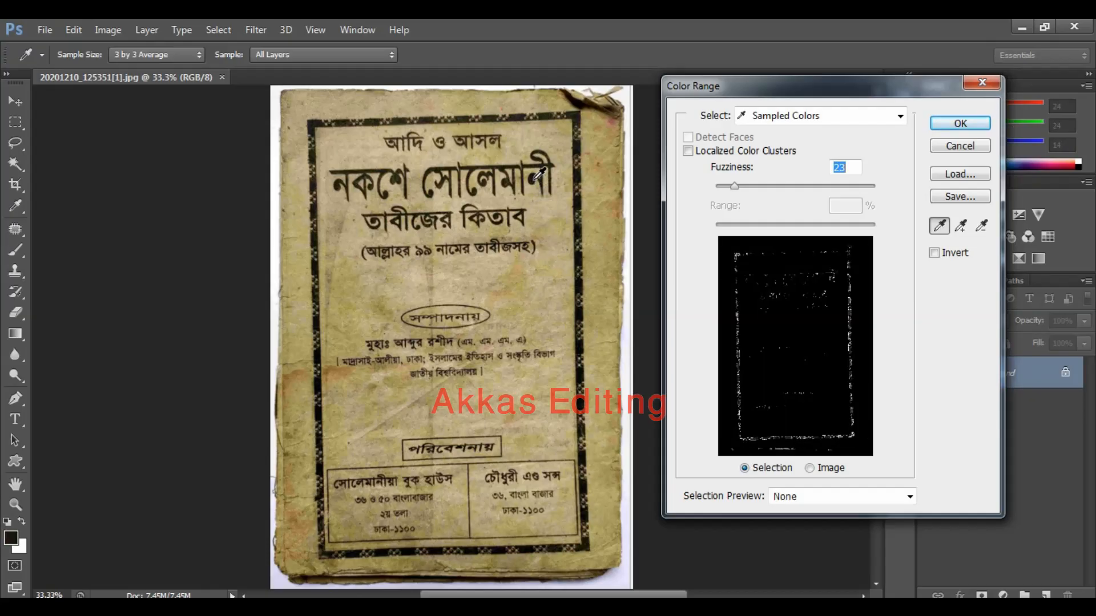
pyautogui.click(533, 179)
pyautogui.moveTo(735, 187); pyautogui.dragTo(781, 191)
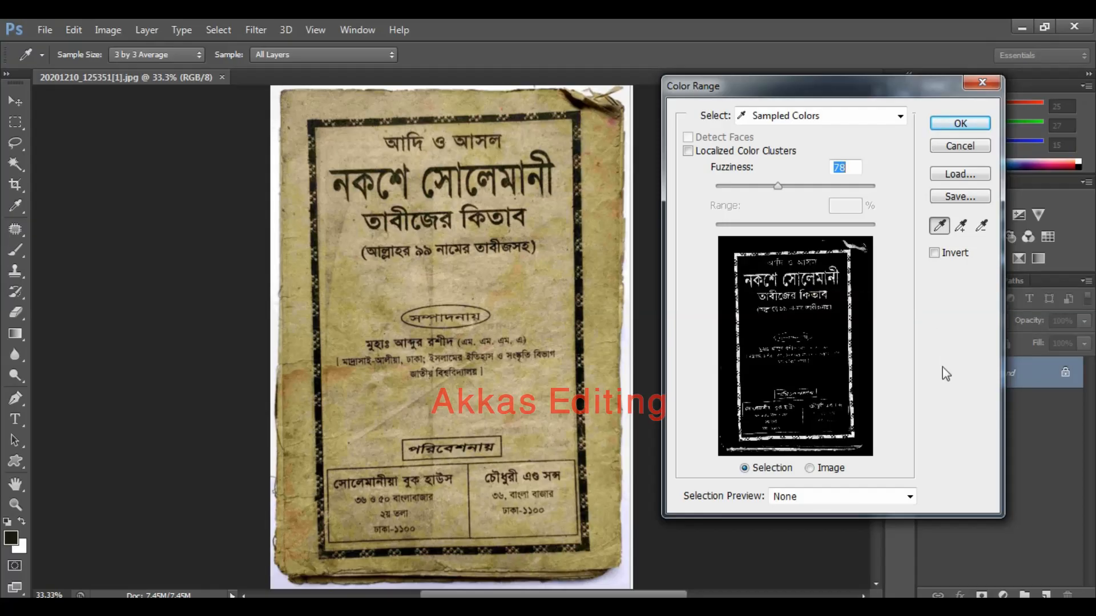
pyautogui.click(780, 186)
pyautogui.moveTo(780, 186); pyautogui.dragTo(801, 185)
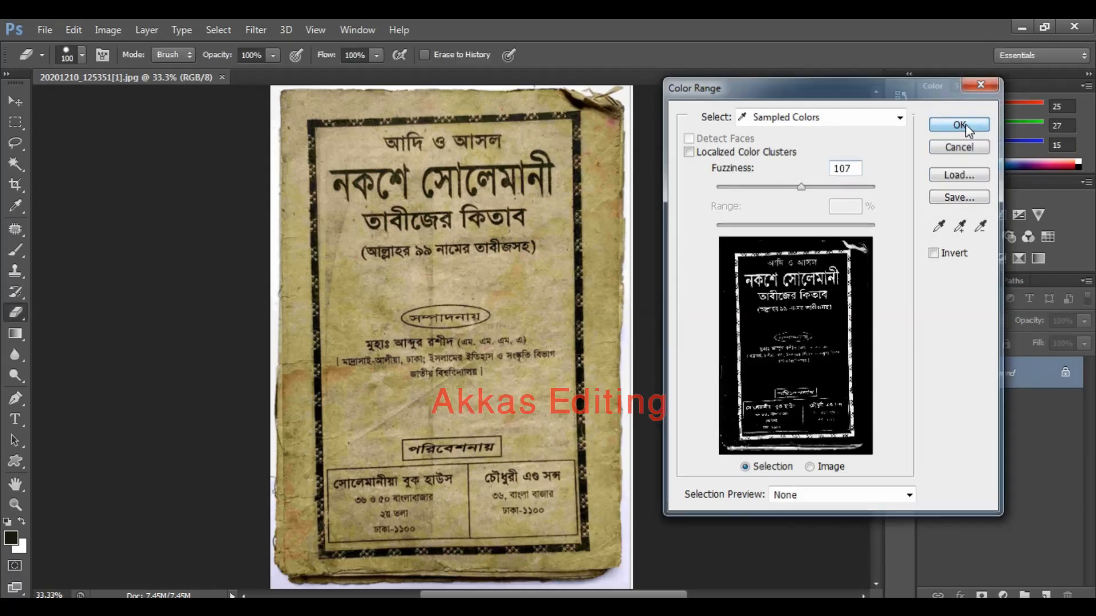
pyautogui.click(965, 127)
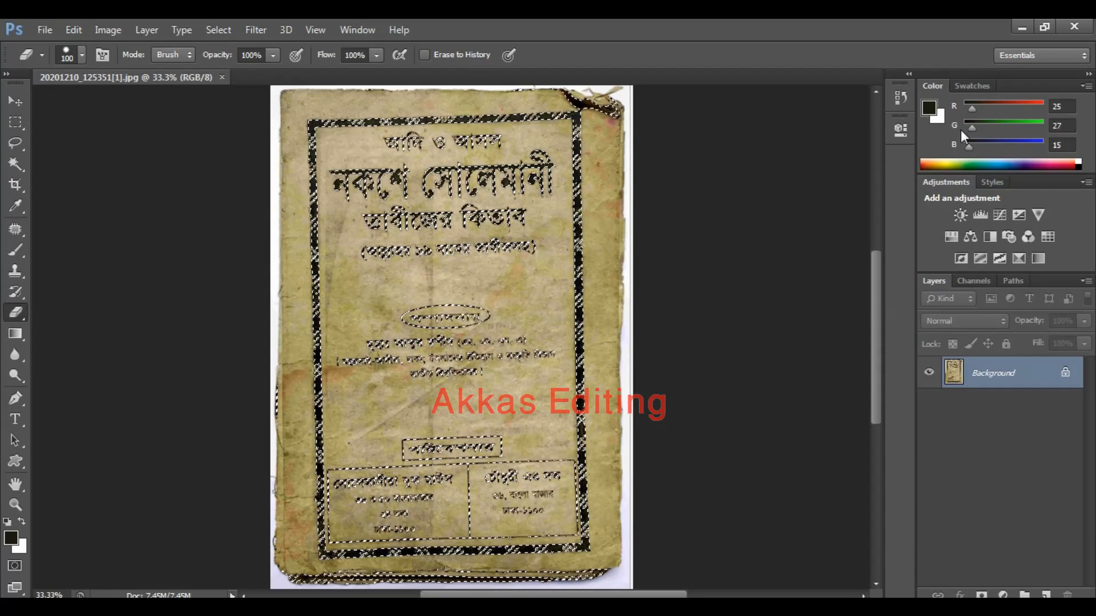
# Invert the selection to cover the paper background and reset the foreground and background colours to their defaults.
pyautogui.click(221, 33)
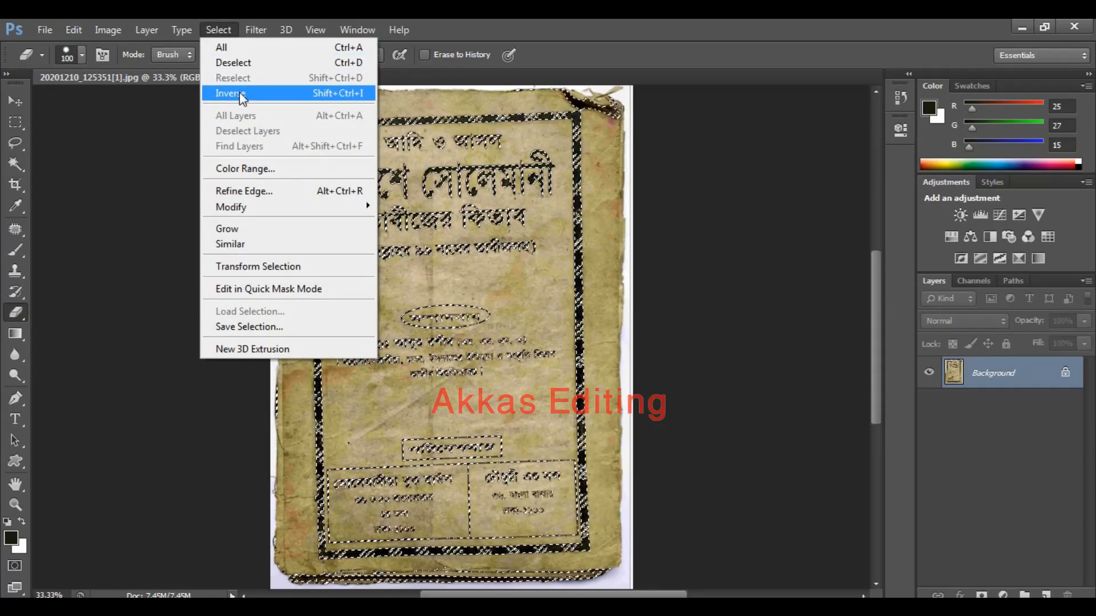
pyautogui.click(282, 92)
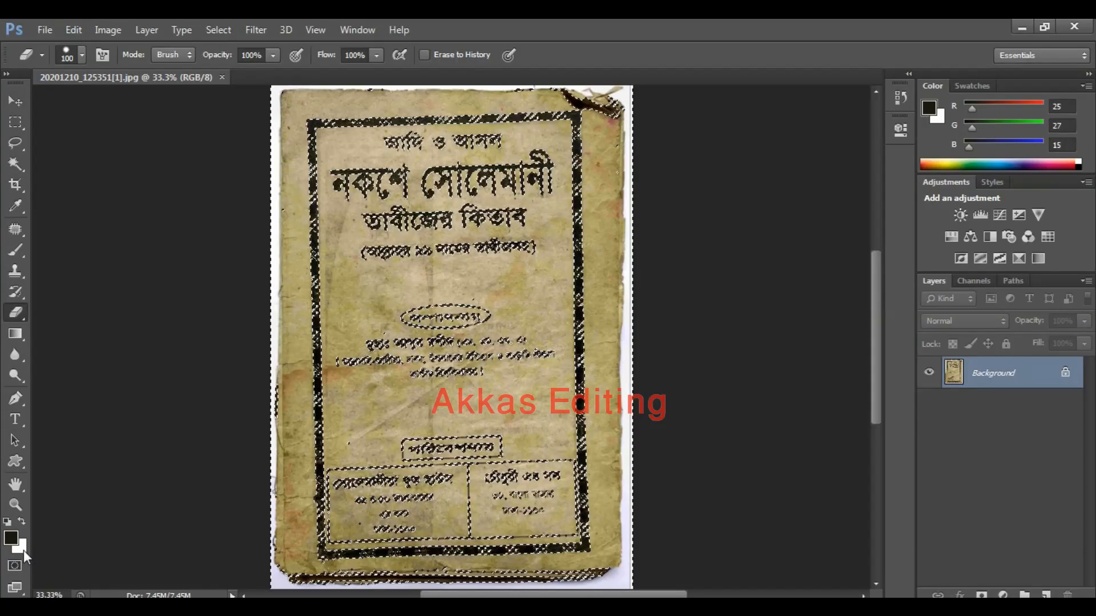
pyautogui.press('d')
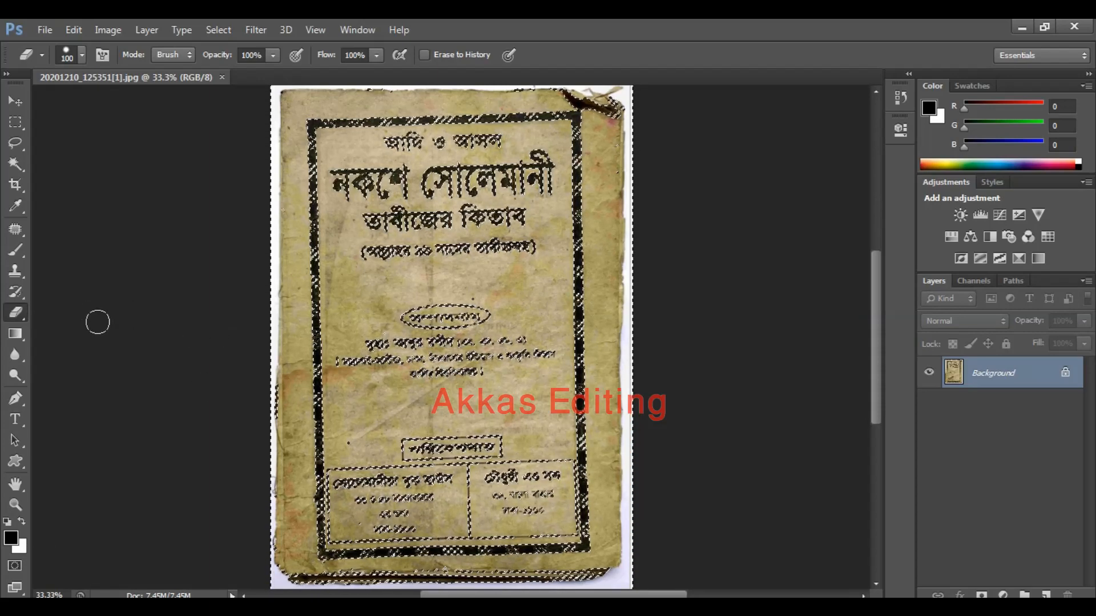
# Erase the yellowed paper around the text and border to white with a 250 px eraser, and clear the selection.
pyautogui.press(']')
pyautogui.press(']')
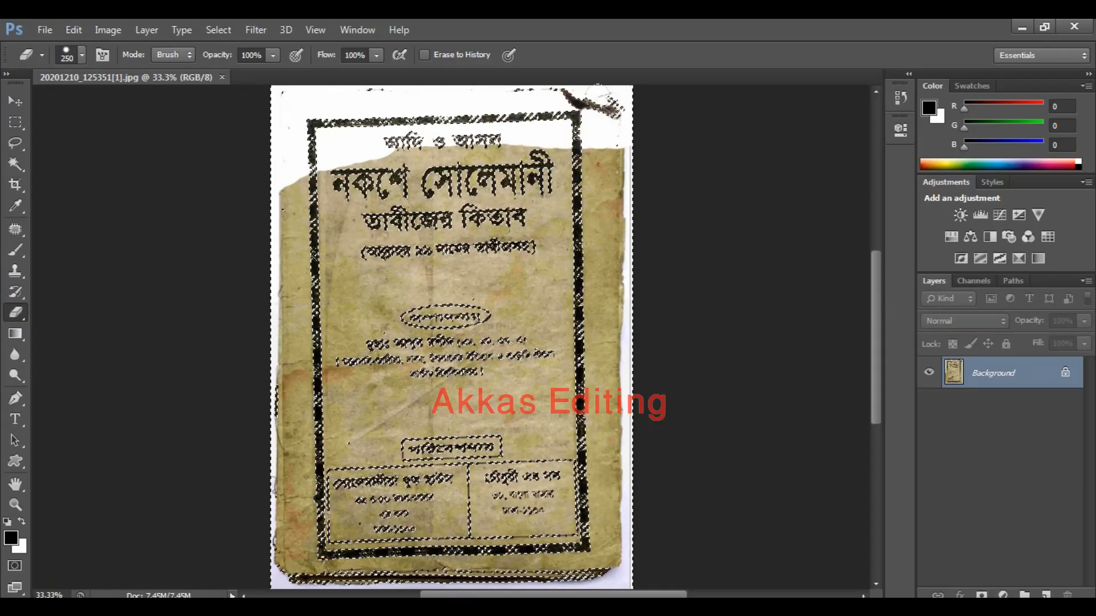
pyautogui.moveTo(597, 193); pyautogui.dragTo(576, 318)
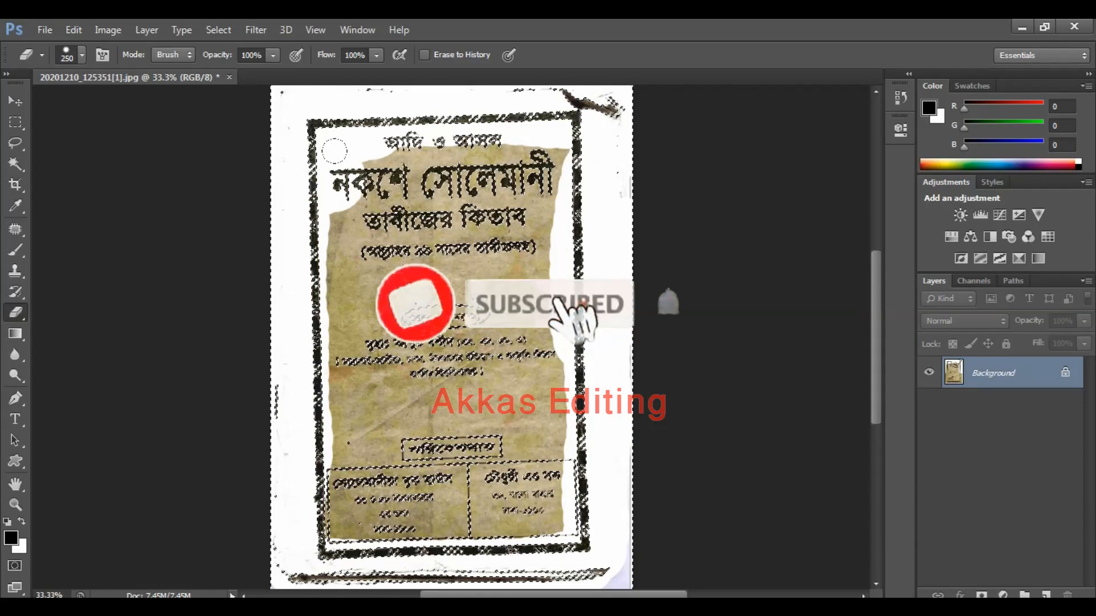
pyautogui.moveTo(334, 151)
pyautogui.mouseDown()
pyautogui.moveTo(496, 166)
pyautogui.moveTo(538, 140)
pyautogui.moveTo(542, 220)
pyautogui.moveTo(521, 277)
pyautogui.moveTo(526, 406)
pyautogui.mouseUp()
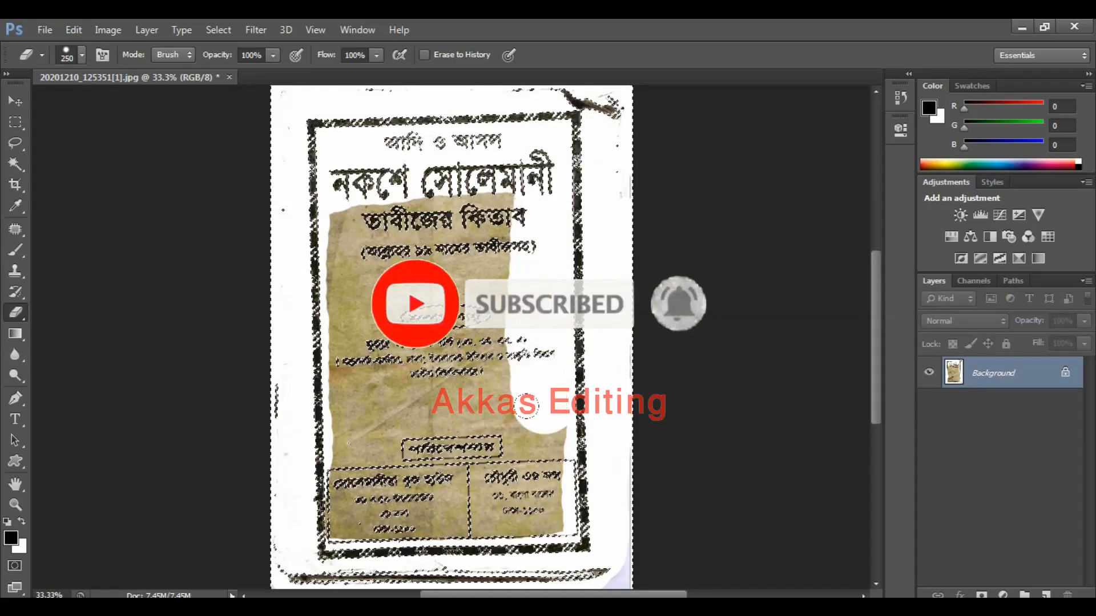
pyautogui.moveTo(525, 492)
pyautogui.mouseDown()
pyautogui.moveTo(426, 507)
pyautogui.moveTo(335, 501)
pyautogui.moveTo(309, 488)
pyautogui.mouseUp()
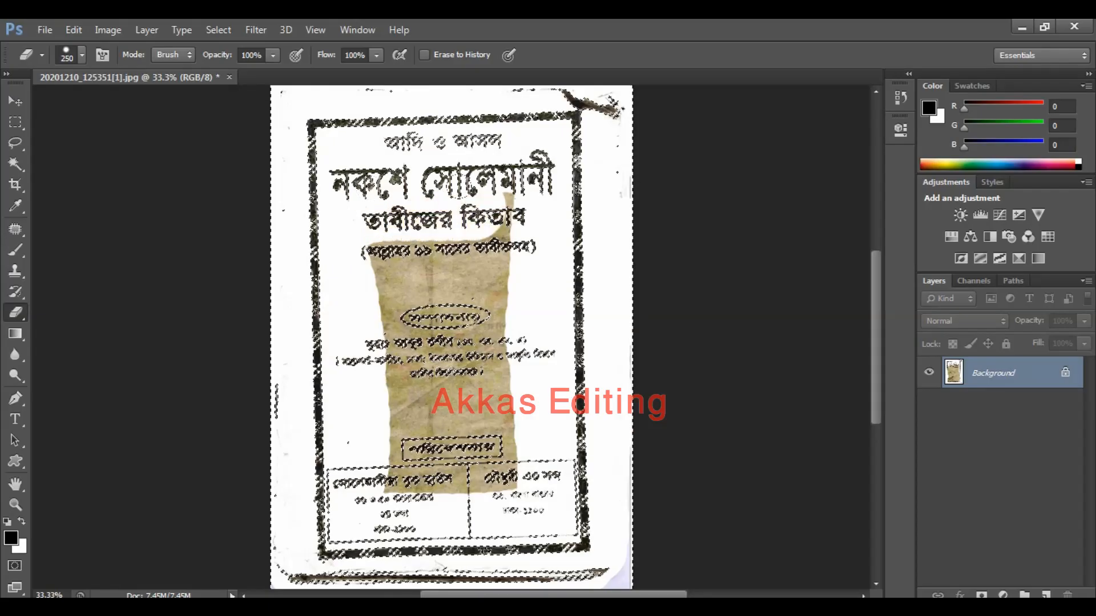
pyautogui.moveTo(460, 186)
pyautogui.mouseDown()
pyautogui.moveTo(505, 247)
pyautogui.moveTo(350, 276)
pyautogui.moveTo(468, 310)
pyautogui.moveTo(502, 411)
pyautogui.moveTo(411, 457)
pyautogui.moveTo(513, 446)
pyautogui.mouseUp()
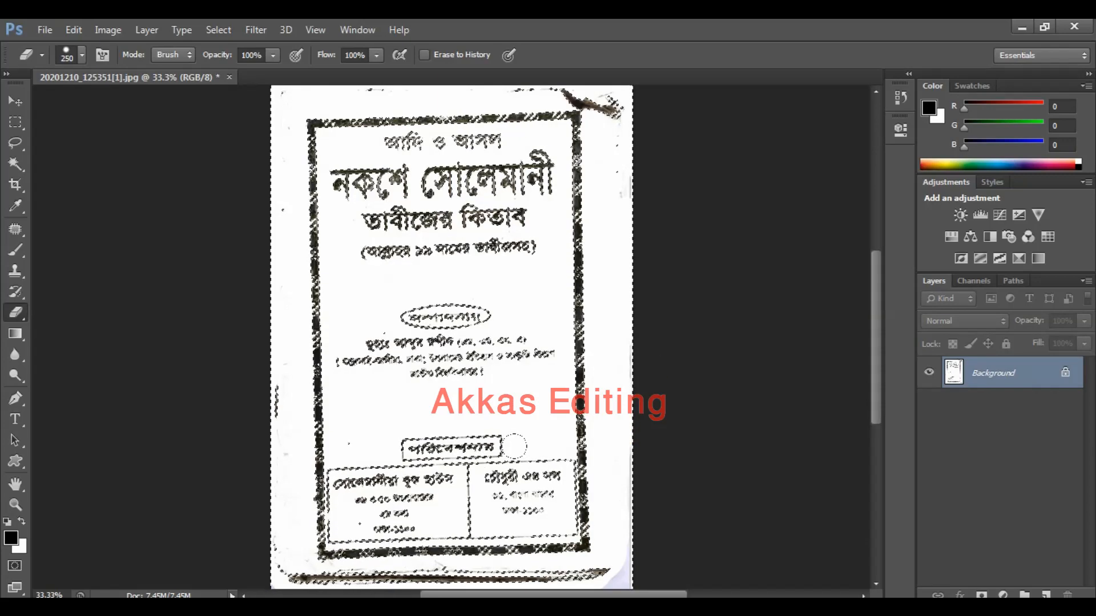
pyautogui.hotkey('ctrl', 'd')
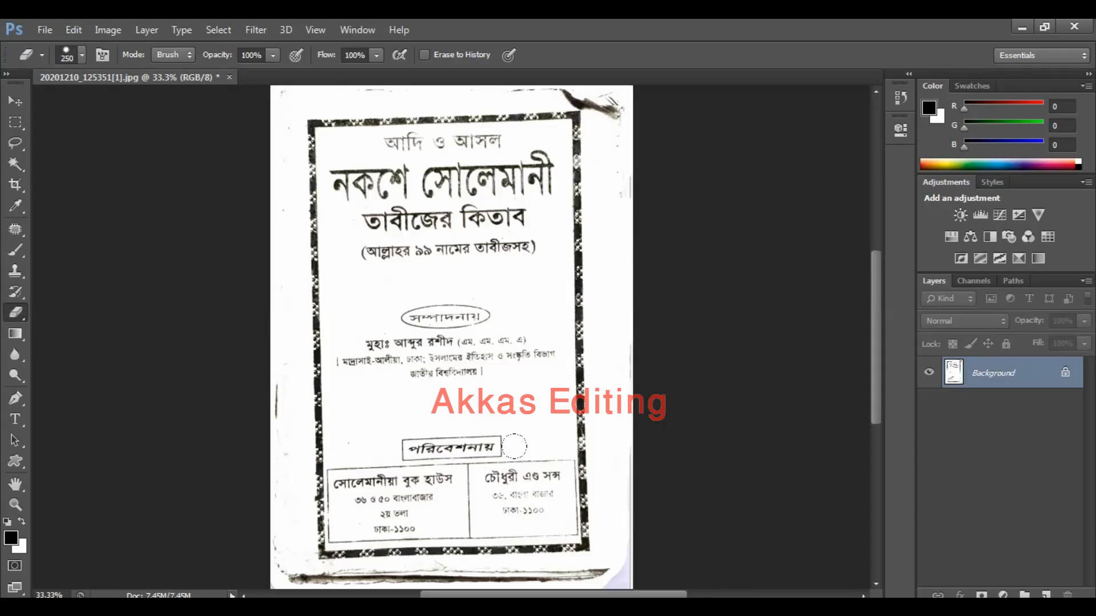
# Erase the dark folded corner and the leftover marks along the page's upper edge with a 100 px eraser.
pyautogui.hotkey('ctrl', '-')
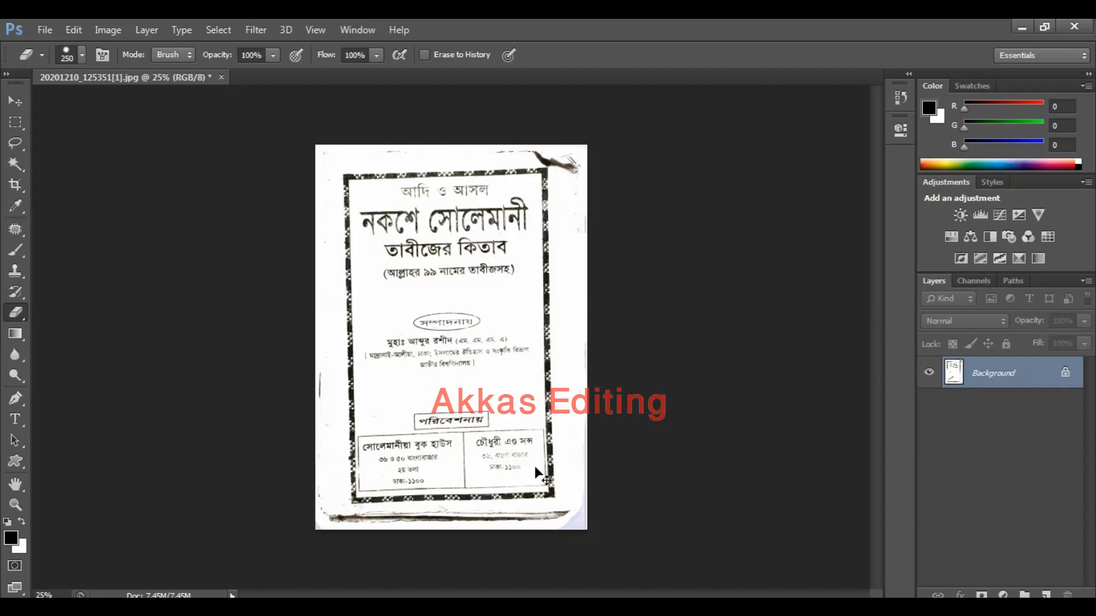
pyautogui.hotkey('ctrl', '+')
pyautogui.hotkey('ctrl', '+')
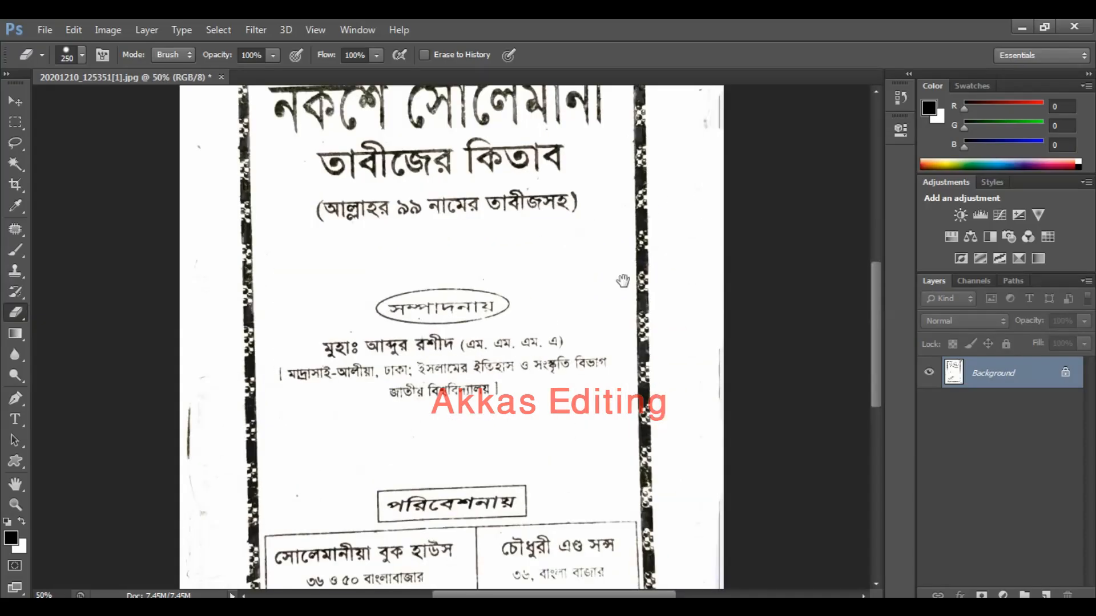
pyautogui.moveTo(622, 280); pyautogui.dragTo(577, 528)
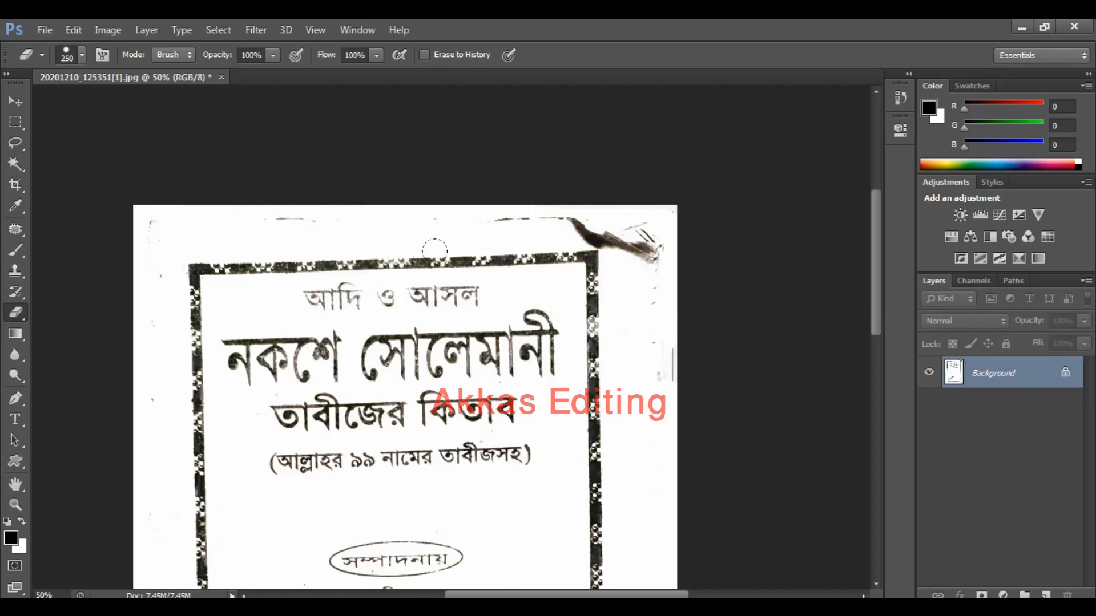
pyautogui.press('[')
pyautogui.moveTo(522, 207)
pyautogui.mouseDown()
pyautogui.moveTo(581, 212)
pyautogui.moveTo(667, 264)
pyautogui.mouseUp()
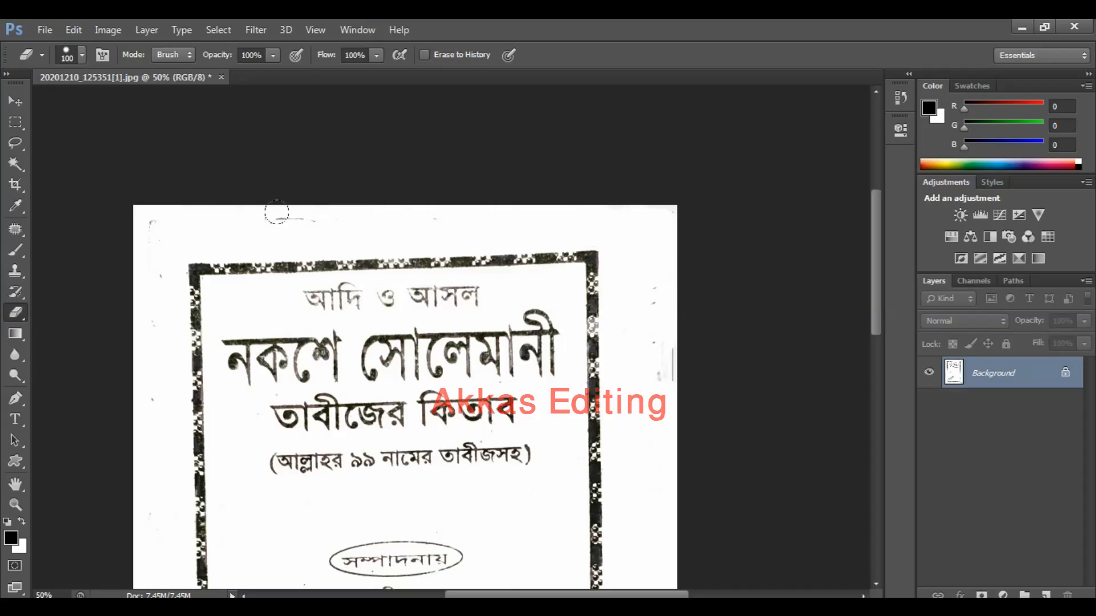
# Erase the leftover marks in the page's right margin and the dark band and shadow along its lower edge.
pyautogui.scroll(-3, 667, 226)
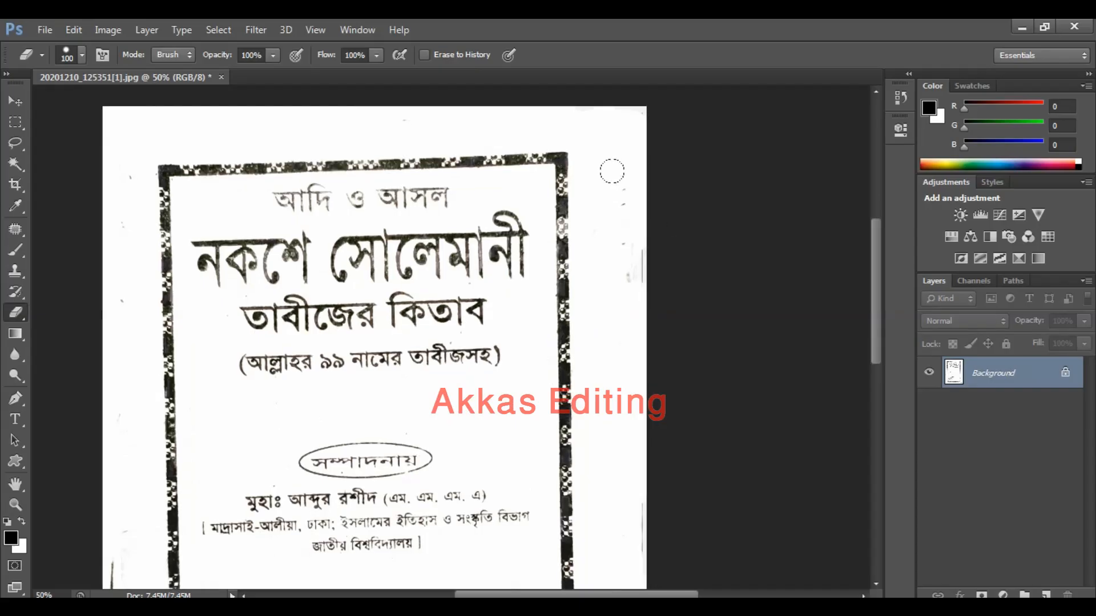
pyautogui.scroll(-7, 657, 257)
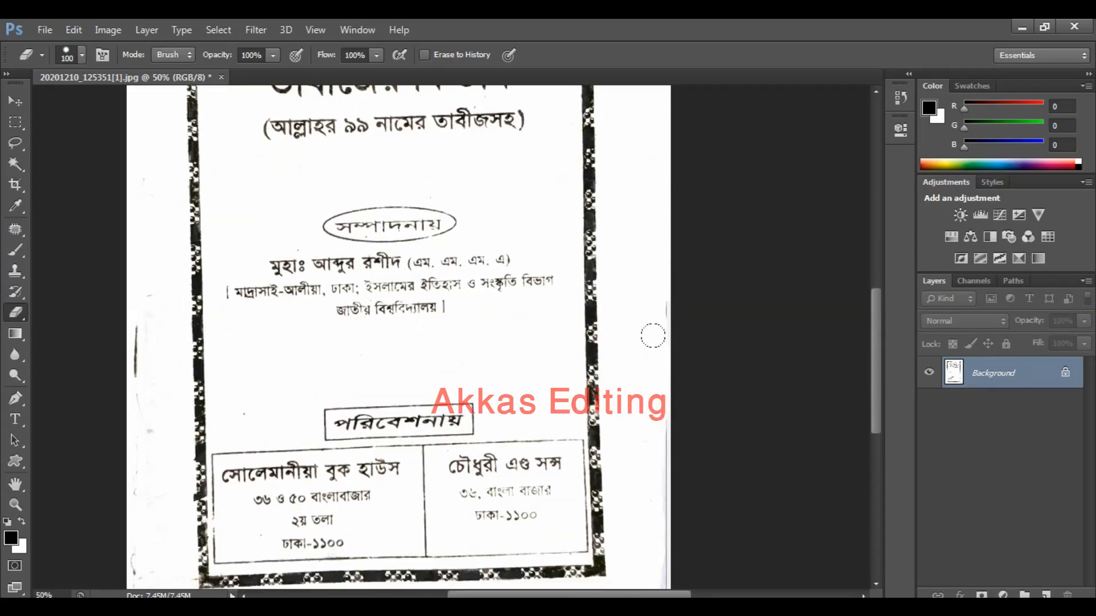
pyautogui.scroll(-10, 653, 244)
pyautogui.scroll(3, 671, 229)
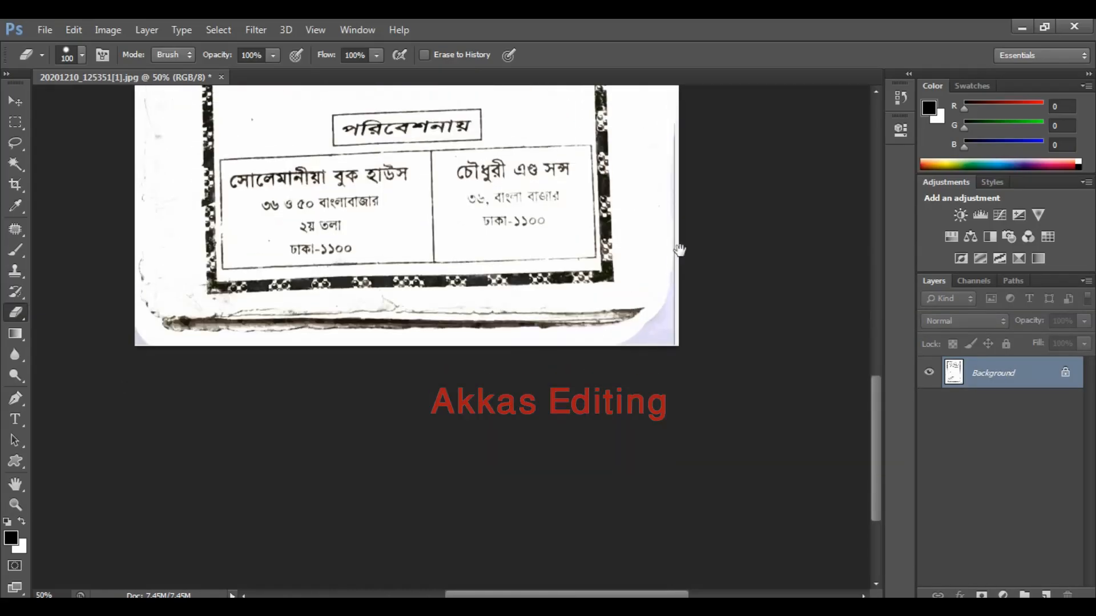
pyautogui.moveTo(658, 137)
pyautogui.mouseDown()
pyautogui.moveTo(658, 276)
pyautogui.moveTo(613, 311)
pyautogui.moveTo(278, 302)
pyautogui.moveTo(124, 267)
pyautogui.mouseUp()
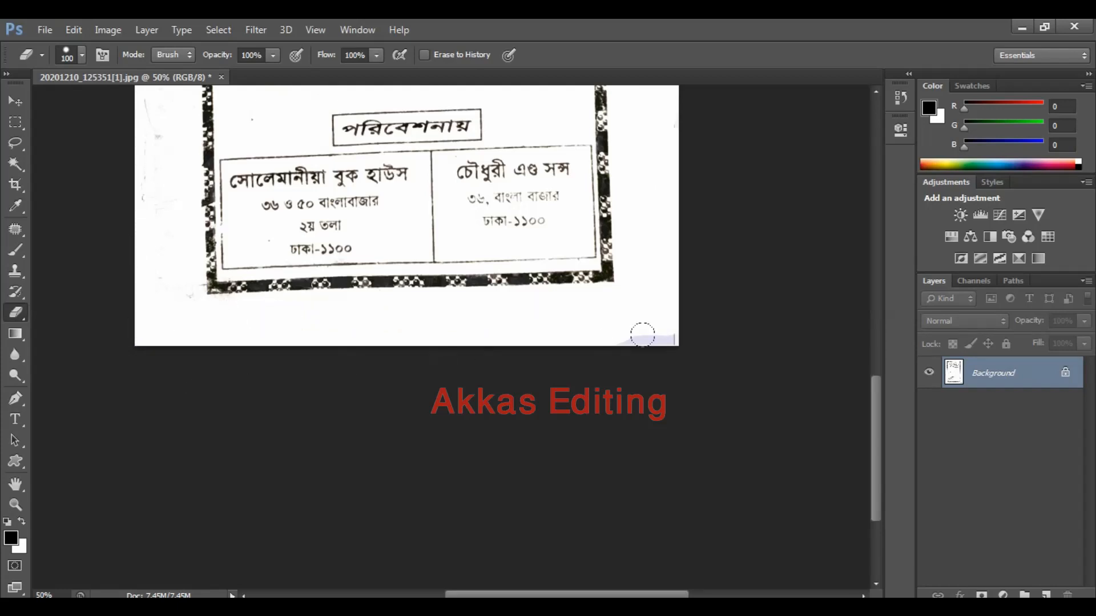
pyautogui.moveTo(642, 335); pyautogui.dragTo(619, 338)
# Erase the dark line and leftover specks down the page's left margin outside the border.
pyautogui.moveTo(184, 216); pyautogui.dragTo(263, 450)
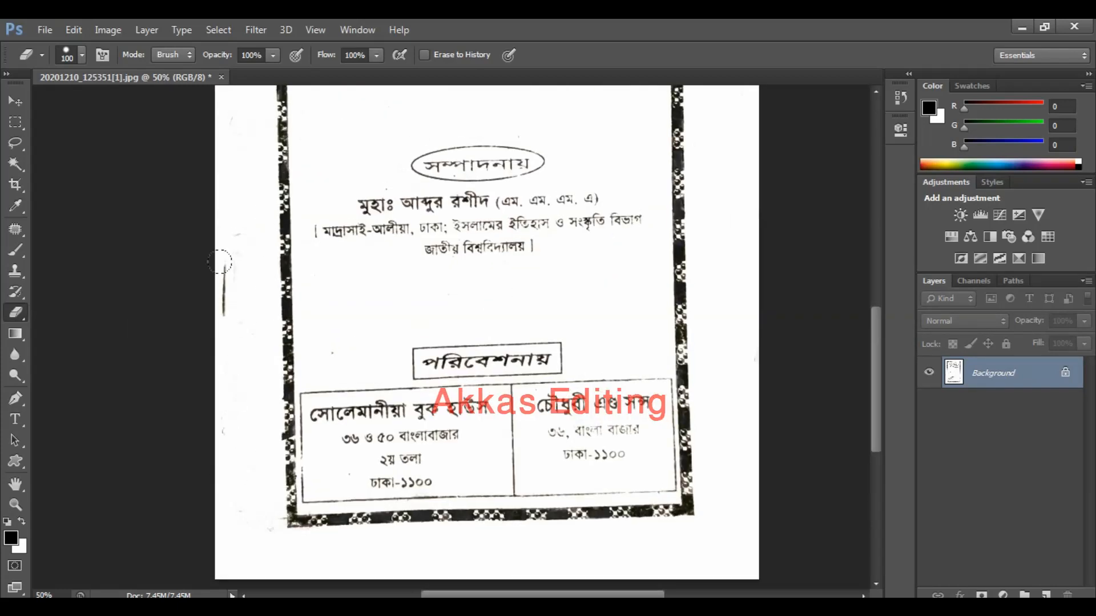
pyautogui.moveTo(232, 193); pyautogui.dragTo(227, 472)
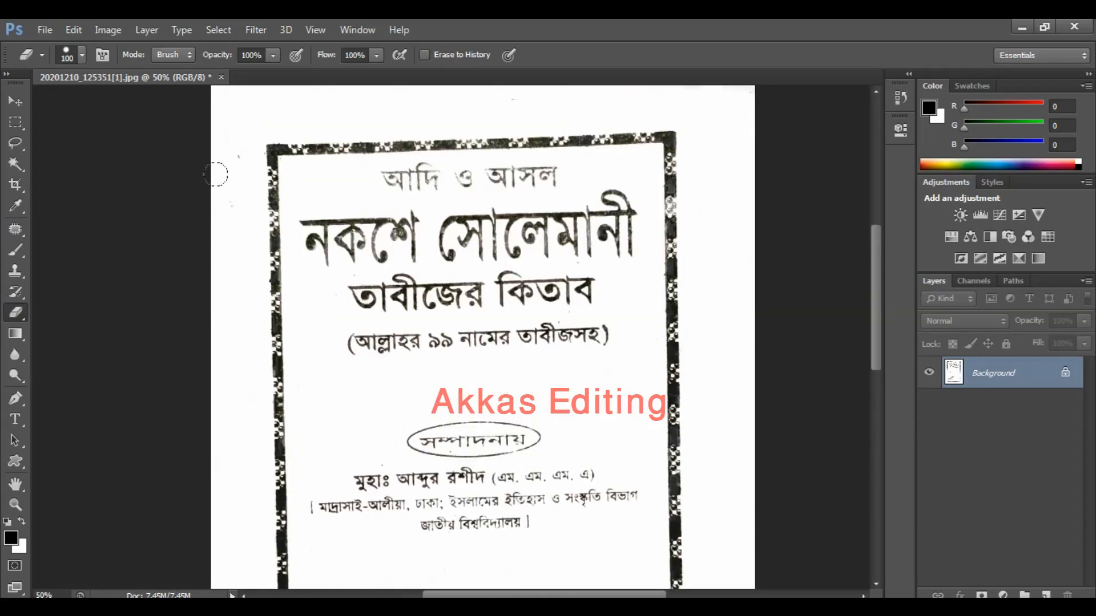
pyautogui.hotkey('ctrl', '-')
pyautogui.hotkey('ctrl', '-')
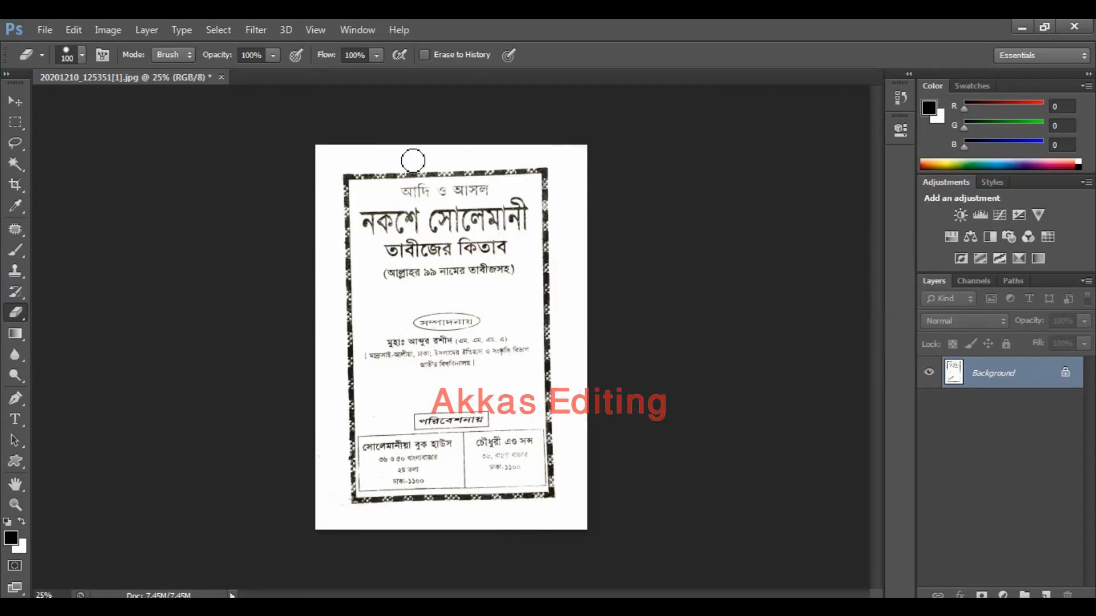
# Straighten the whole page by rotating it 2.04° and moving it right to X 694 px, and clear the selection.
pyautogui.hotkey('ctrl', 'a')
pyautogui.hotkey('ctrl', 't')
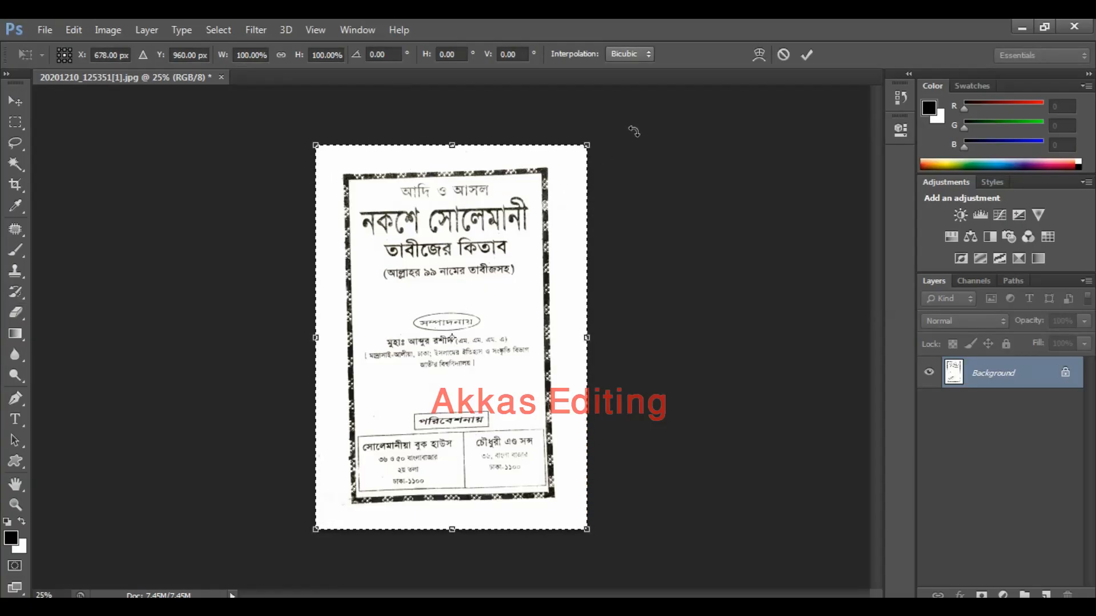
pyautogui.moveTo(633, 131); pyautogui.dragTo(643, 135)
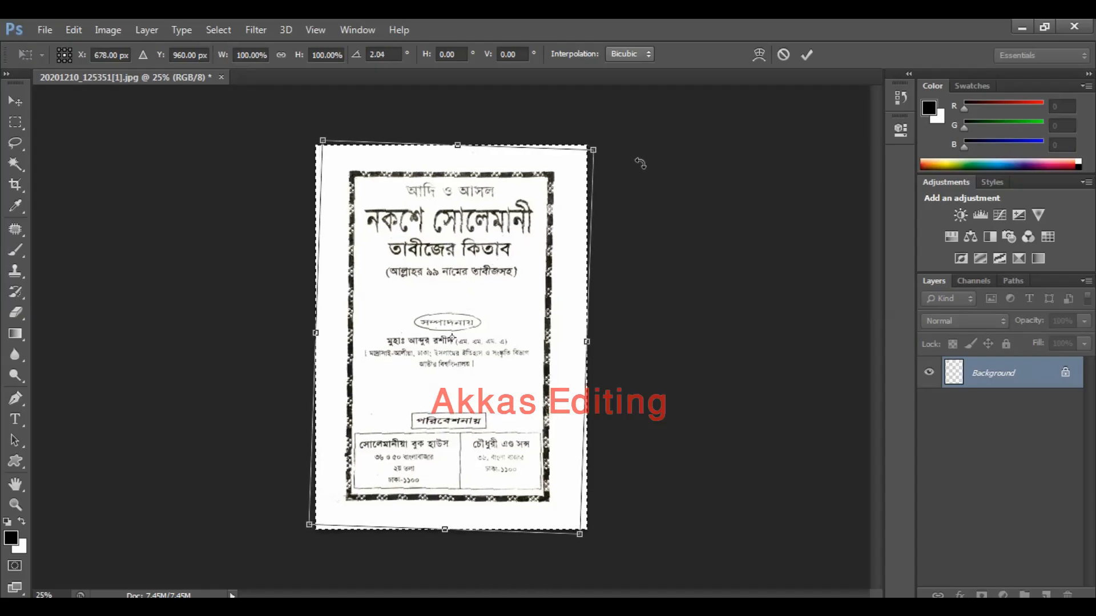
pyautogui.press('Right')
pyautogui.press('Right')
pyautogui.press('Right')
pyautogui.press('Right')
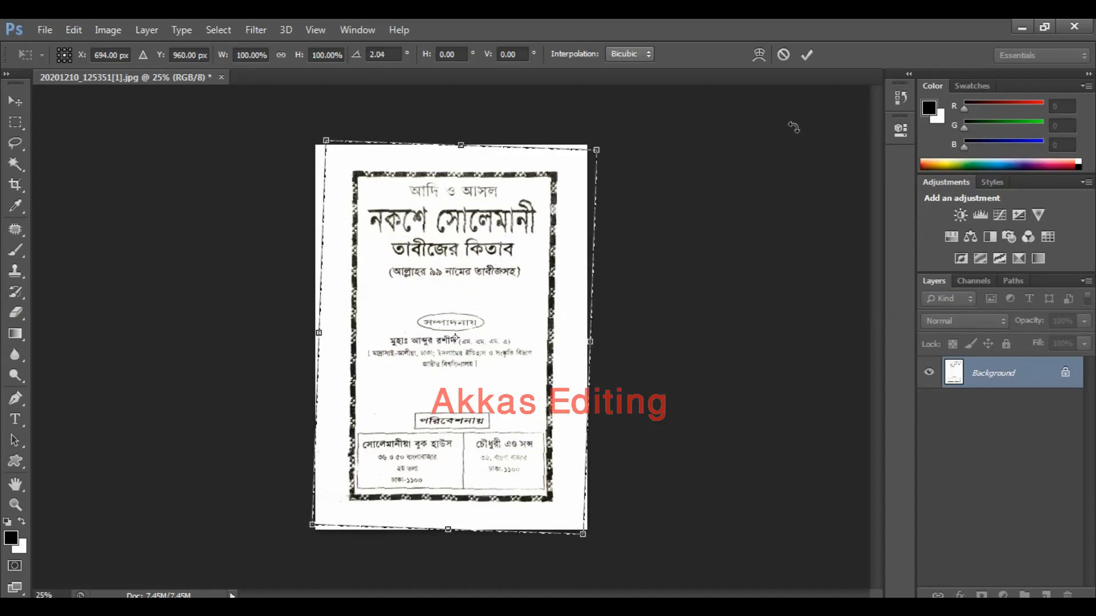
pyautogui.press('e')
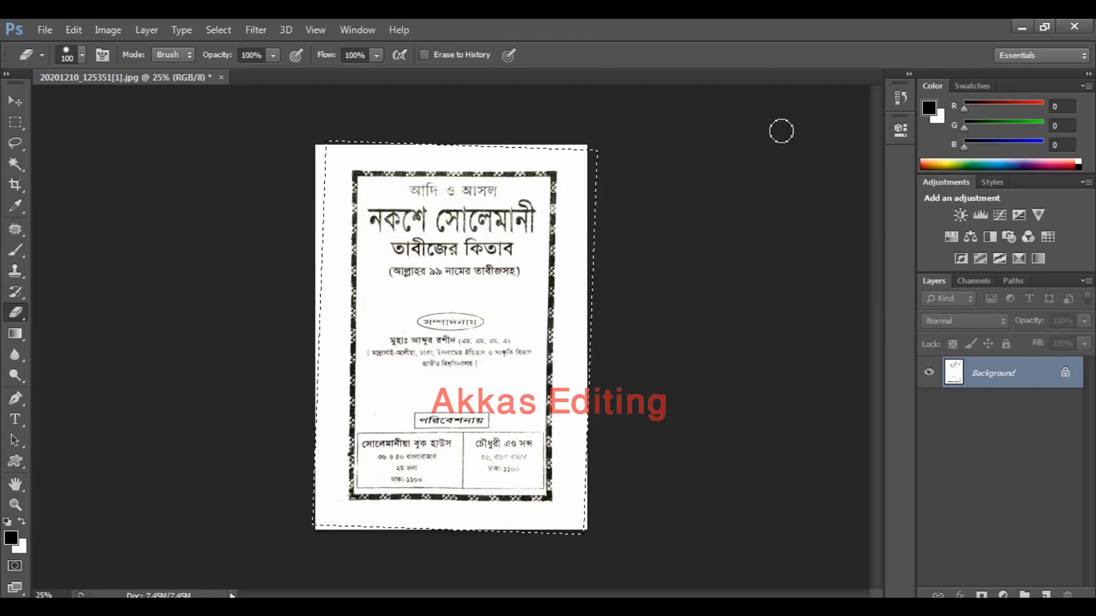
pyautogui.hotkey('ctrl', 'd')
pyautogui.hotkey('ctrl', '+')
pyautogui.hotkey('ctrl', '+')
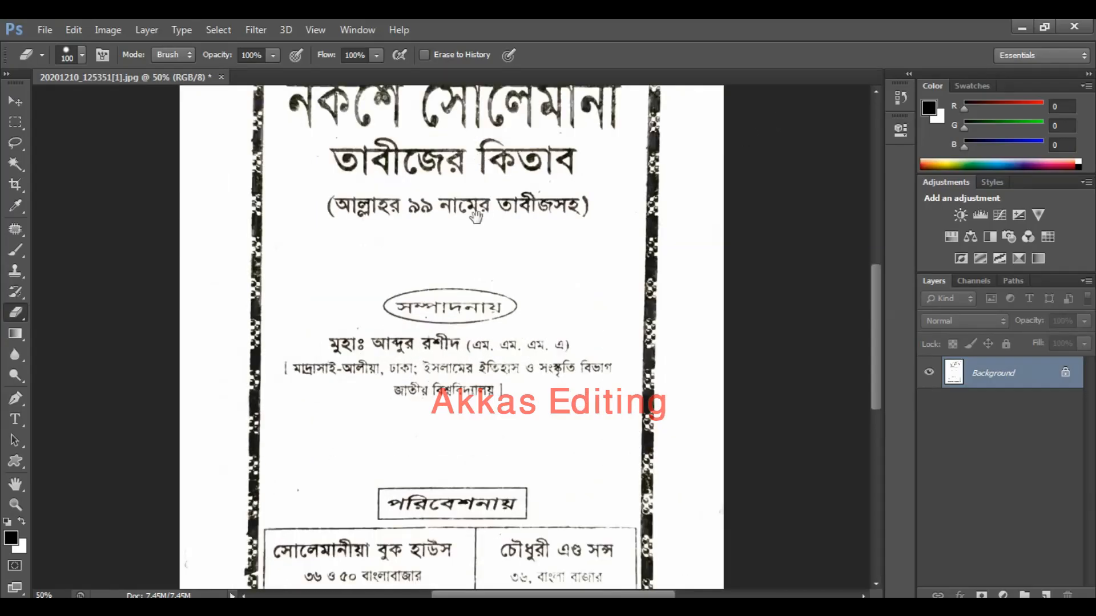
pyautogui.moveTo(477, 217); pyautogui.dragTo(455, 367)
pyautogui.moveTo(496, 411); pyautogui.dragTo(496, 321)
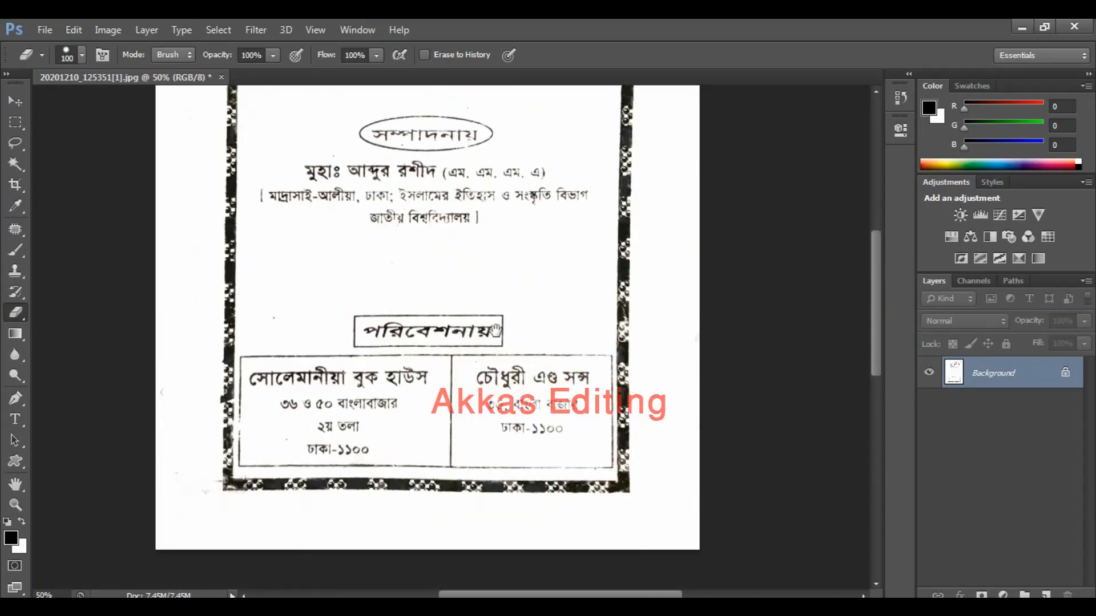